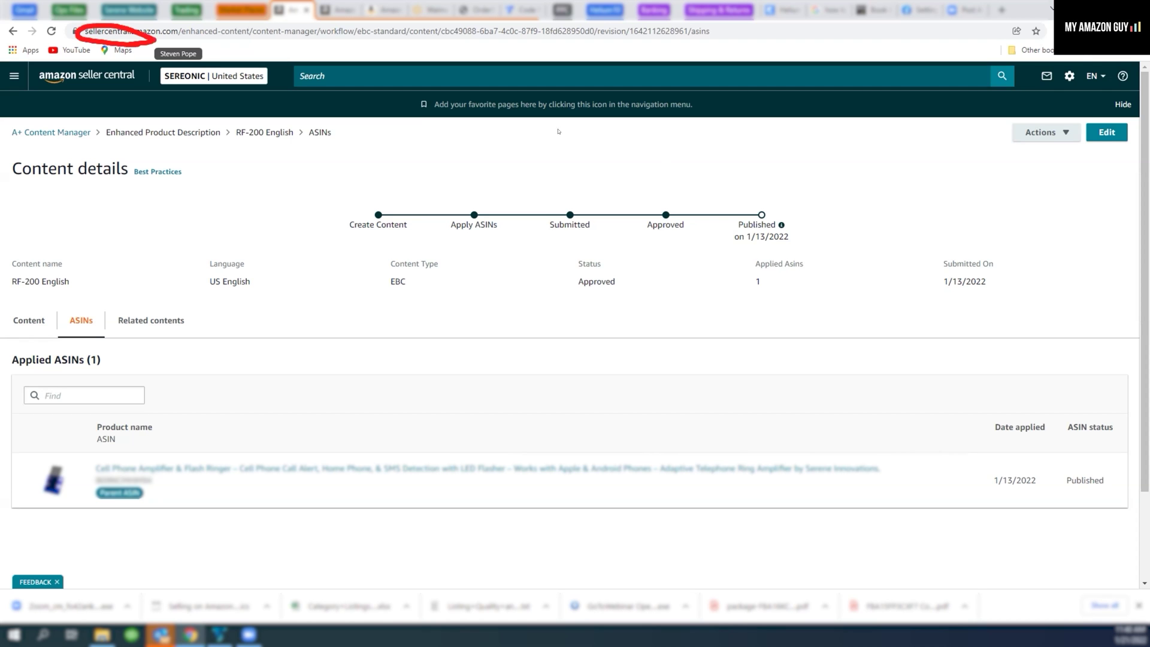
# - Sign in to Brand Registry for the United States marketplace
pyautogui.hotkey('ctrl', '9')
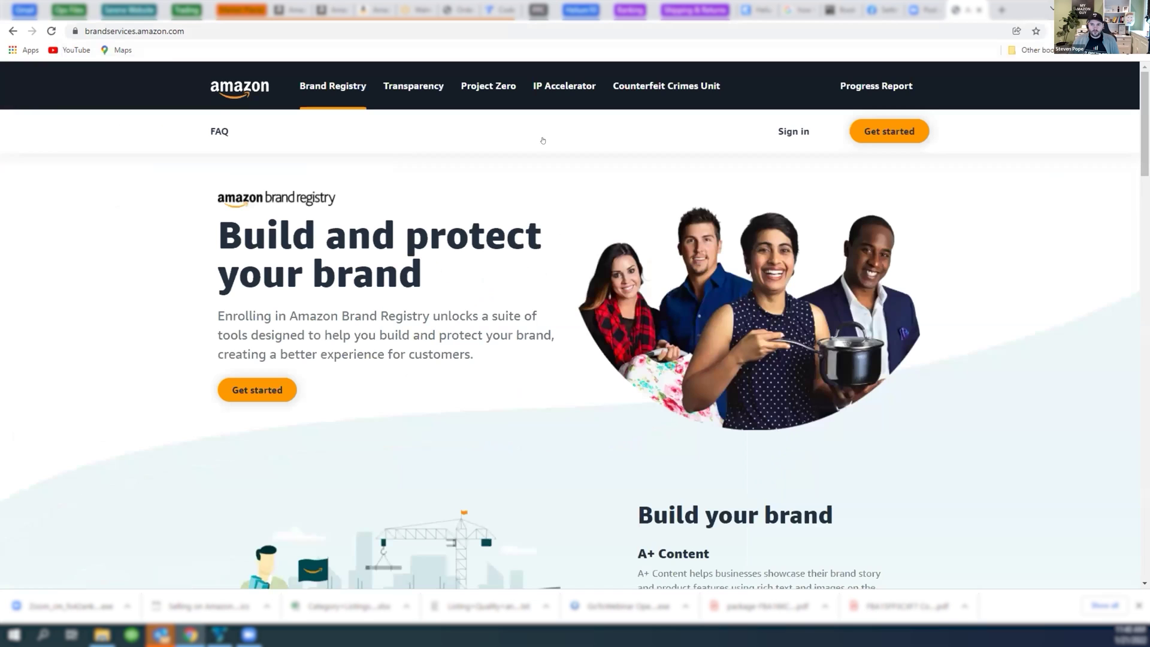
pyautogui.click(793, 131)
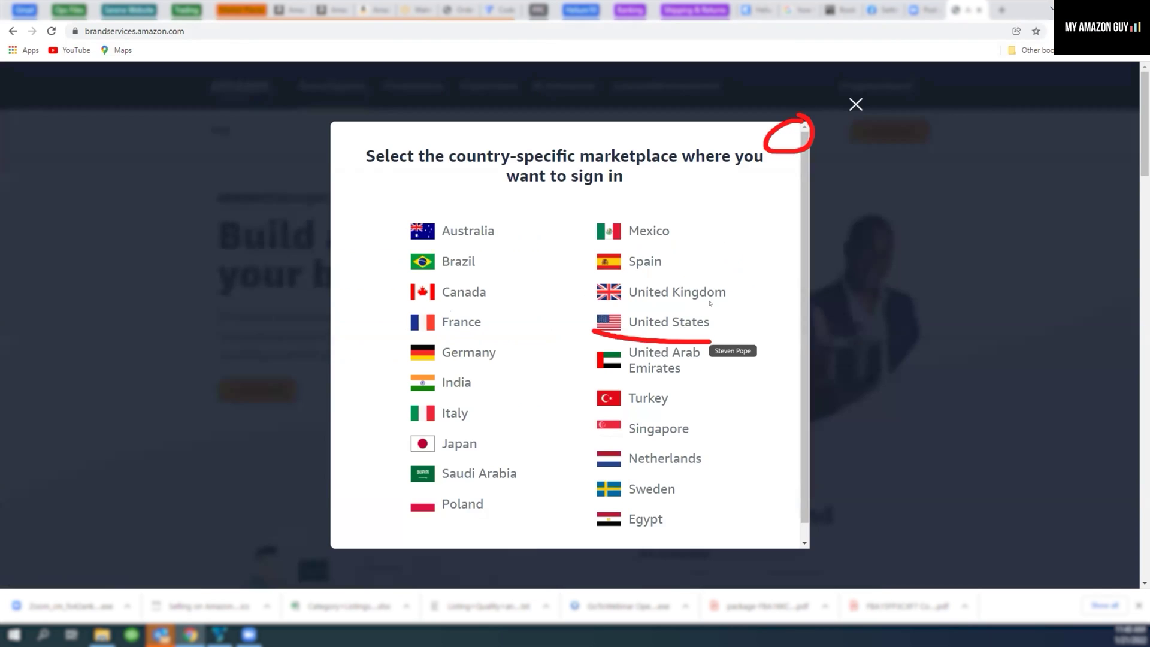
pyautogui.click(648, 329)
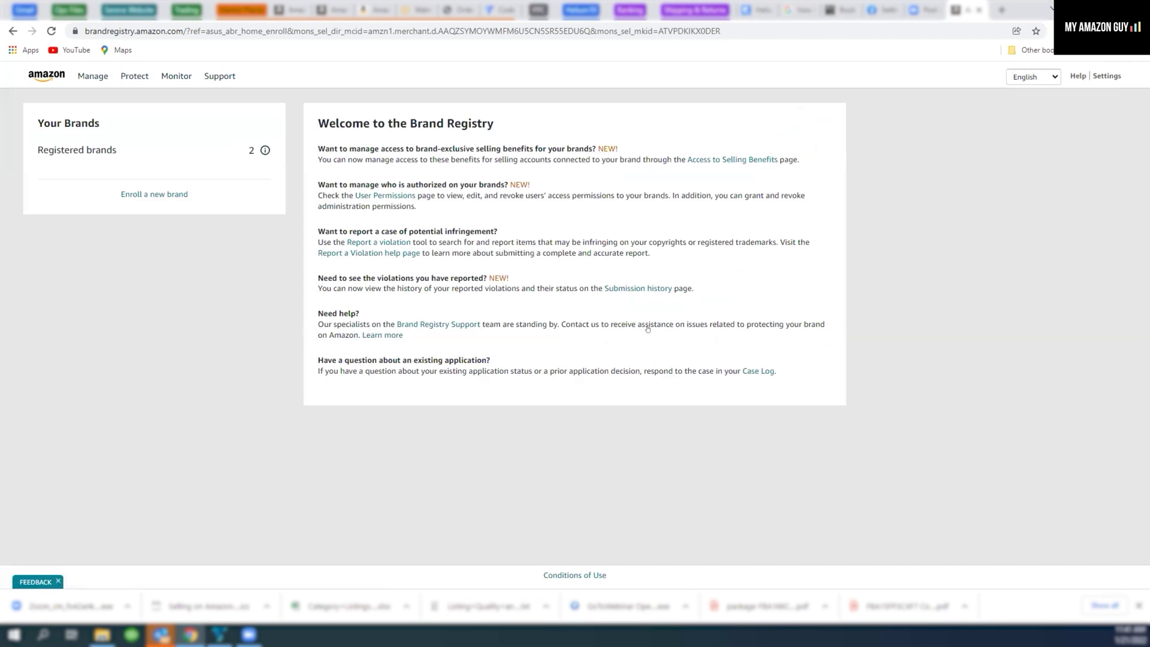
# - Go to Support > Contact Brand Support
pyautogui.moveTo(271, 151)
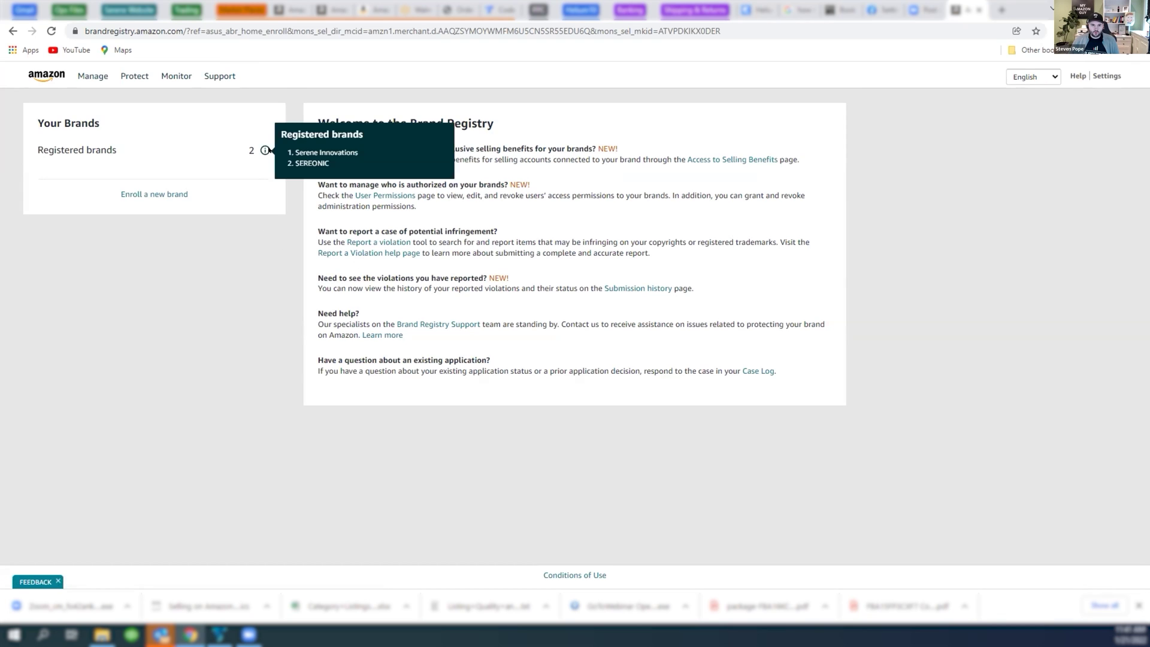
pyautogui.moveTo(206, 64)
pyautogui.mouseDown()
pyautogui.moveTo(293, 112)
pyautogui.moveTo(194, 133)
pyautogui.mouseUp()
pyautogui.moveTo(217, 72)
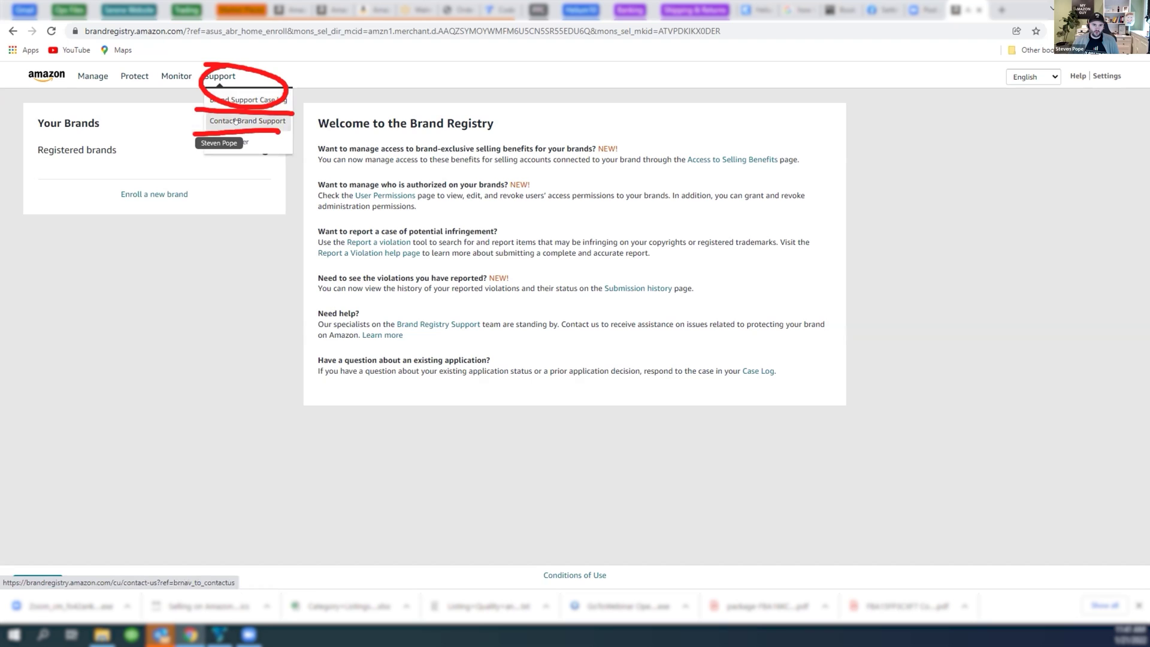
pyautogui.click(243, 122)
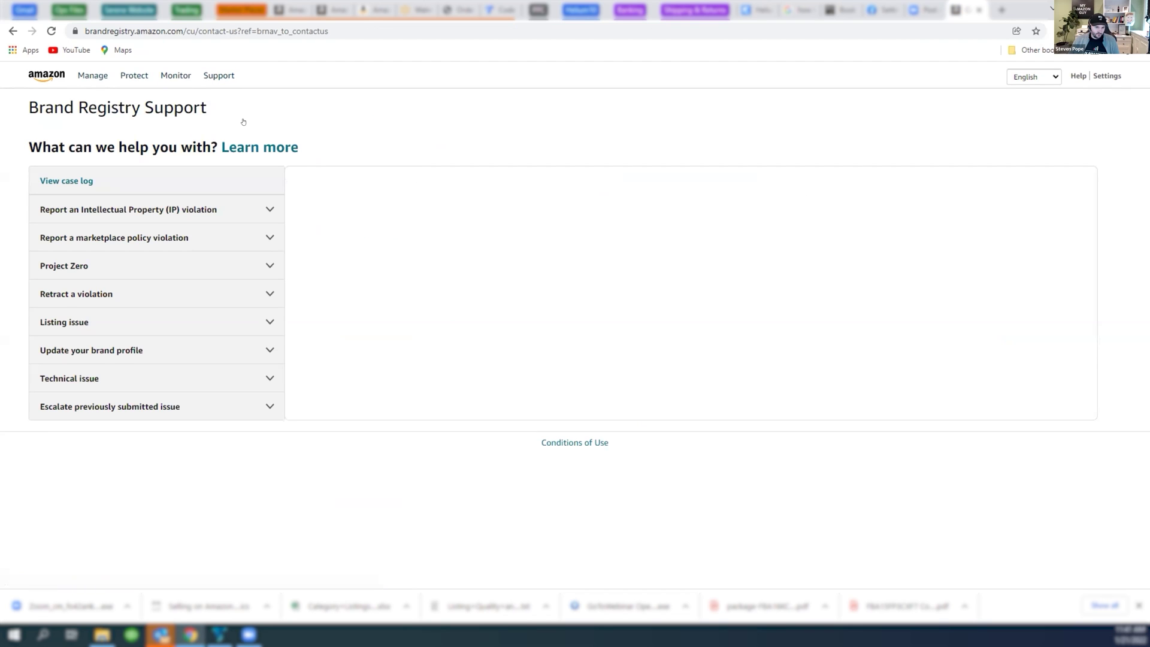
# - Under Listing issue, start a product detail page change request for ASIN B001LK0W2O
pyautogui.click(264, 322)
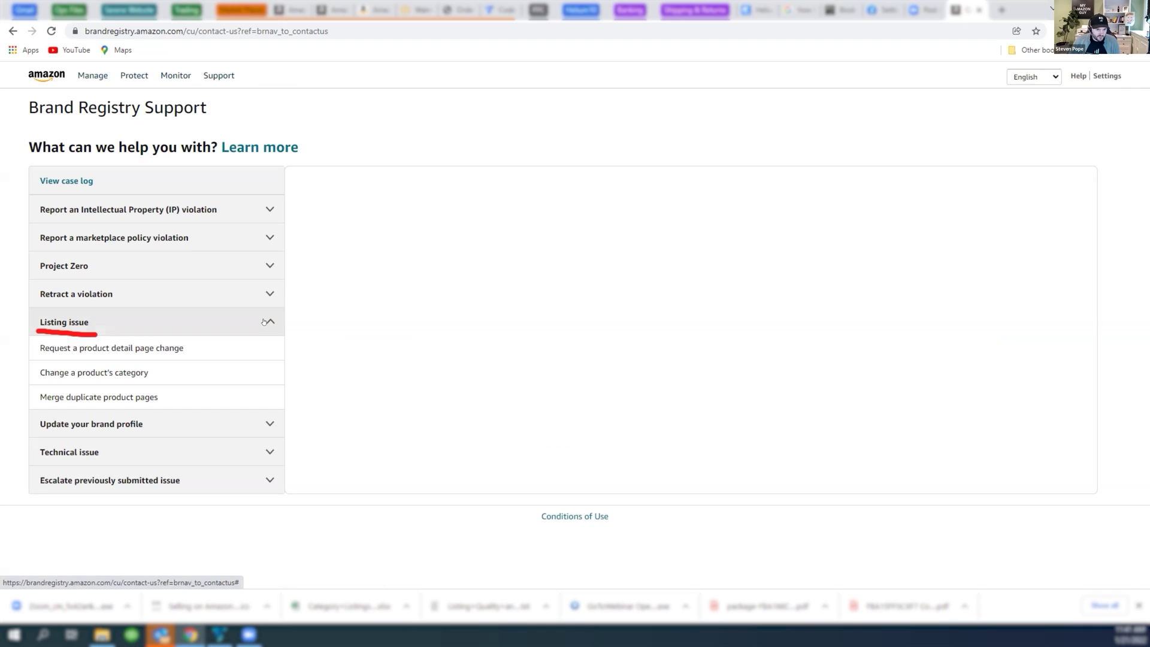
pyautogui.click(160, 348)
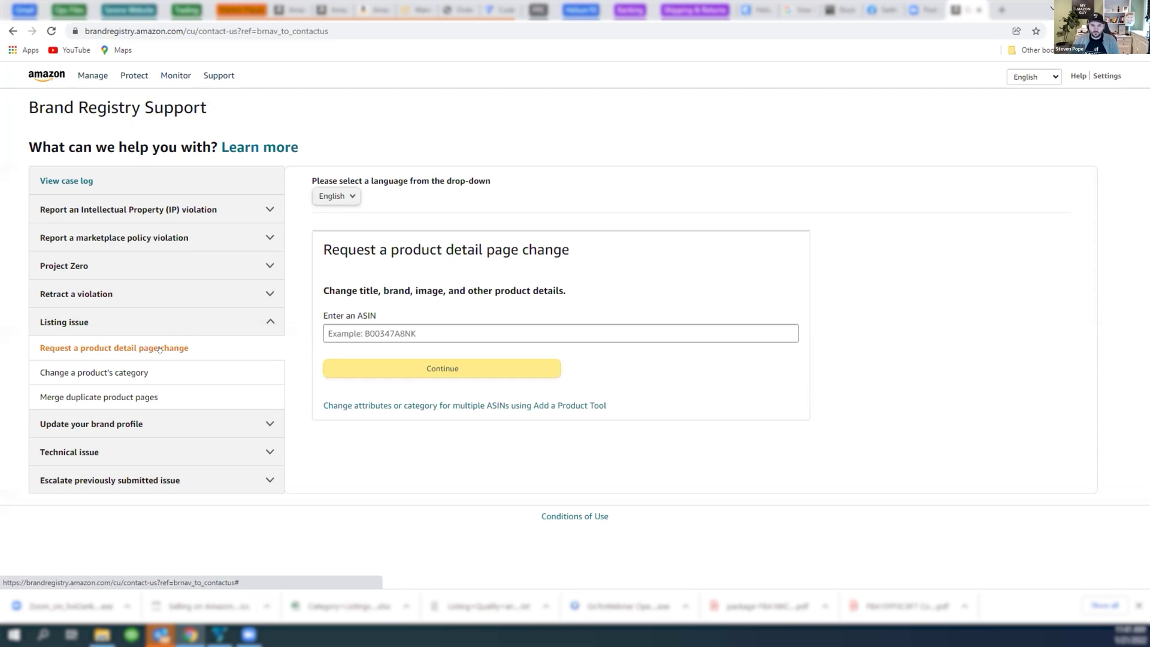
pyautogui.moveTo(330, 337); pyautogui.dragTo(411, 342)
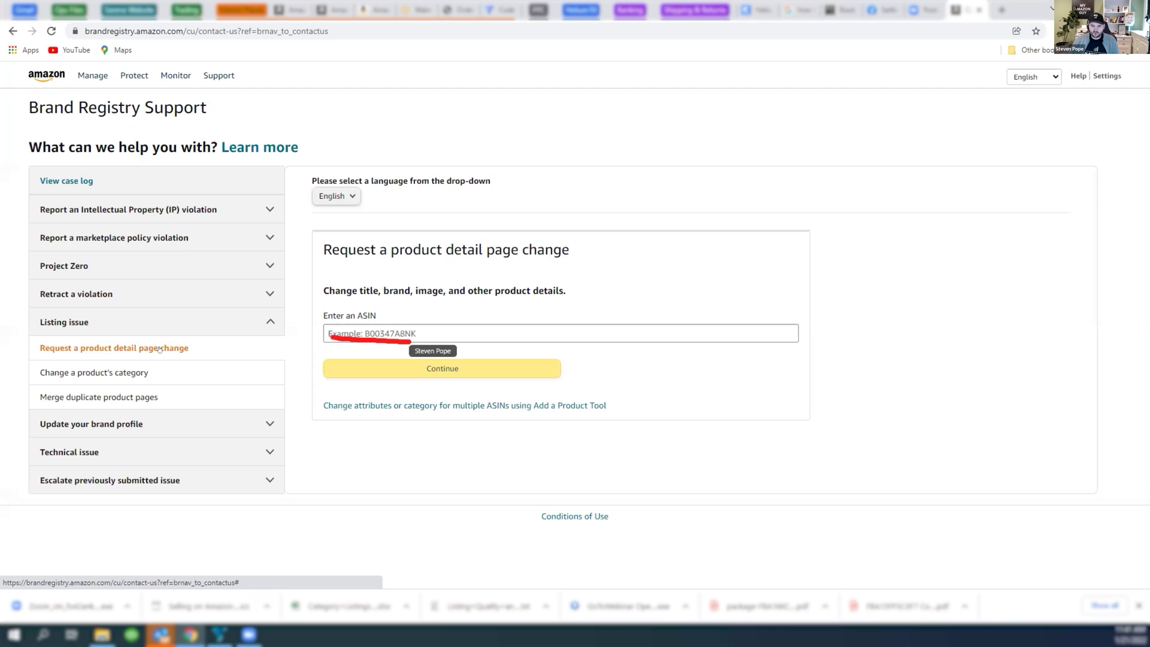
pyautogui.click(370, 319)
pyautogui.hotkey('ctrl', 'v')
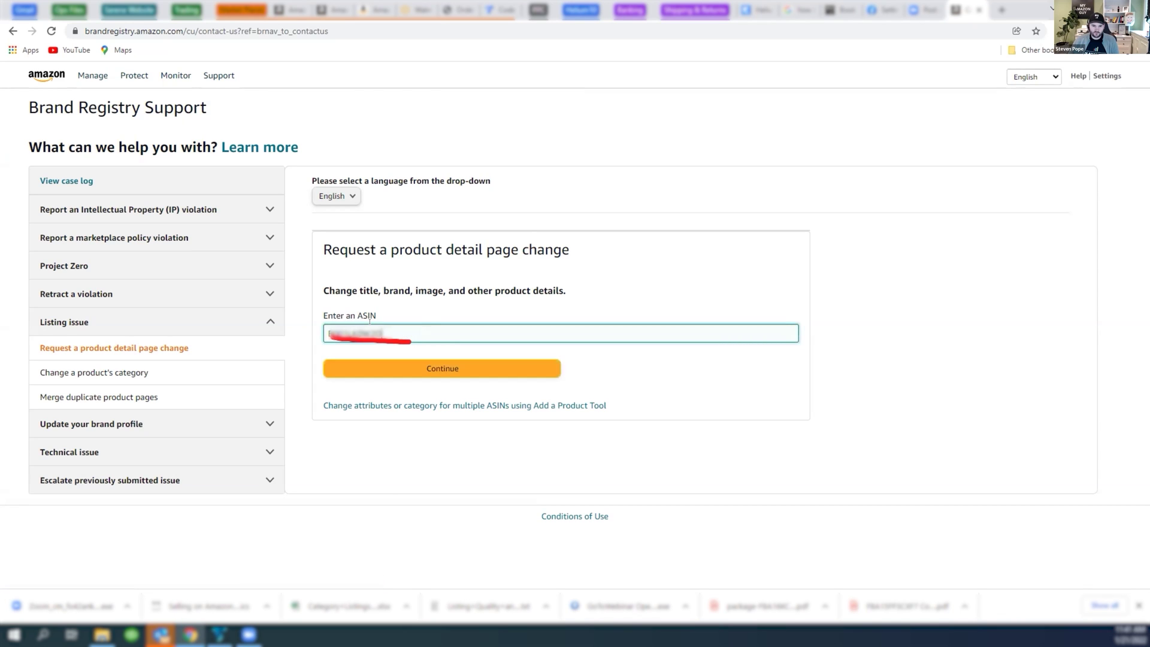
pyautogui.click(446, 370)
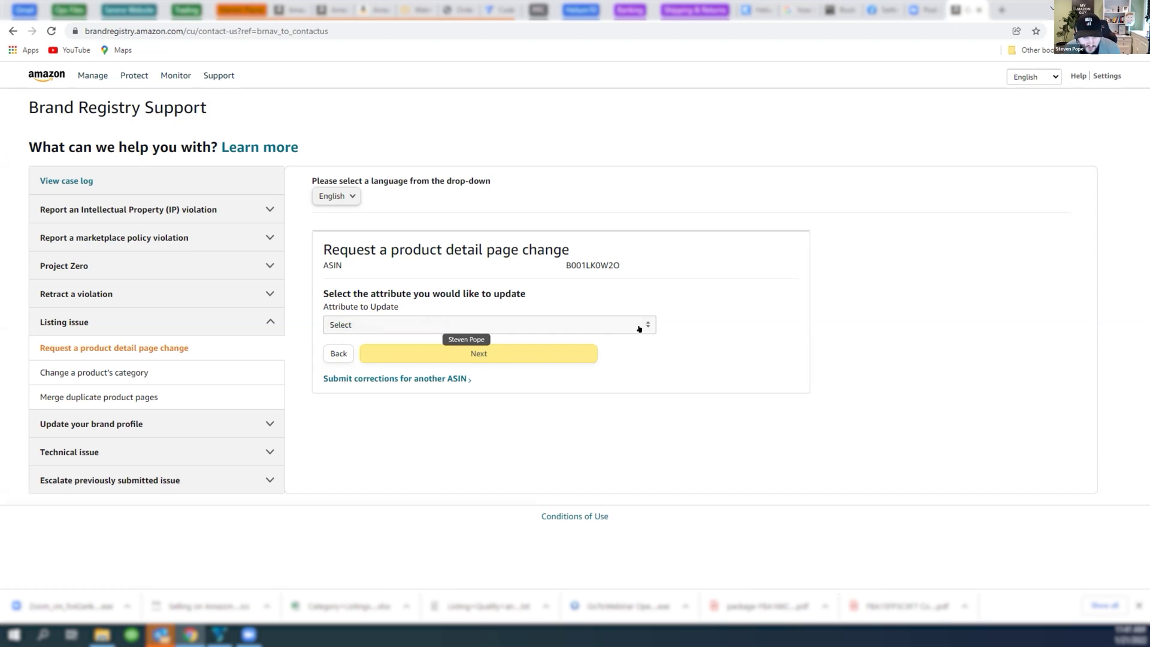
# - Choose Other Product Information as the attribute to update and continue
pyautogui.click(637, 327)
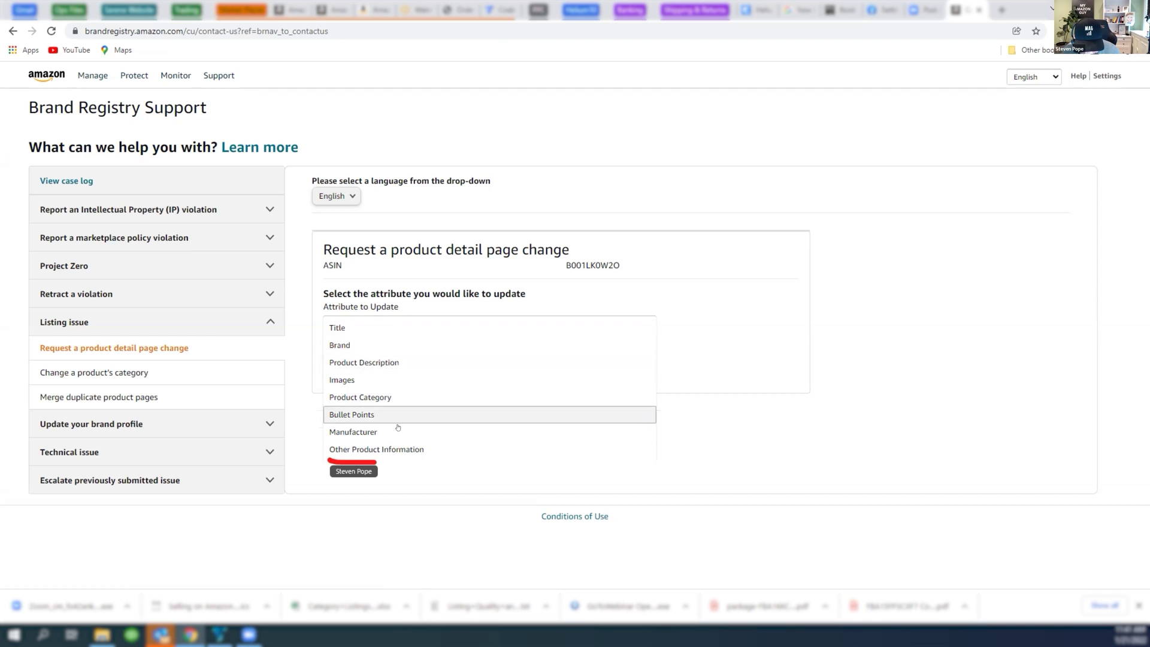
pyautogui.click(386, 450)
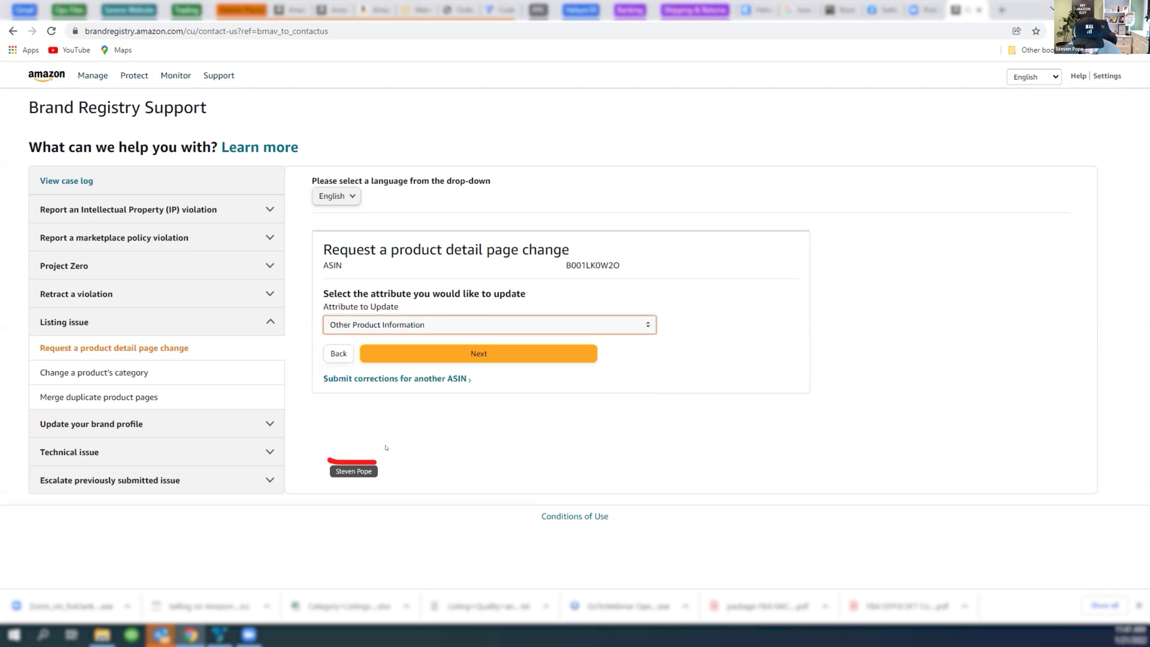
pyautogui.click(475, 351)
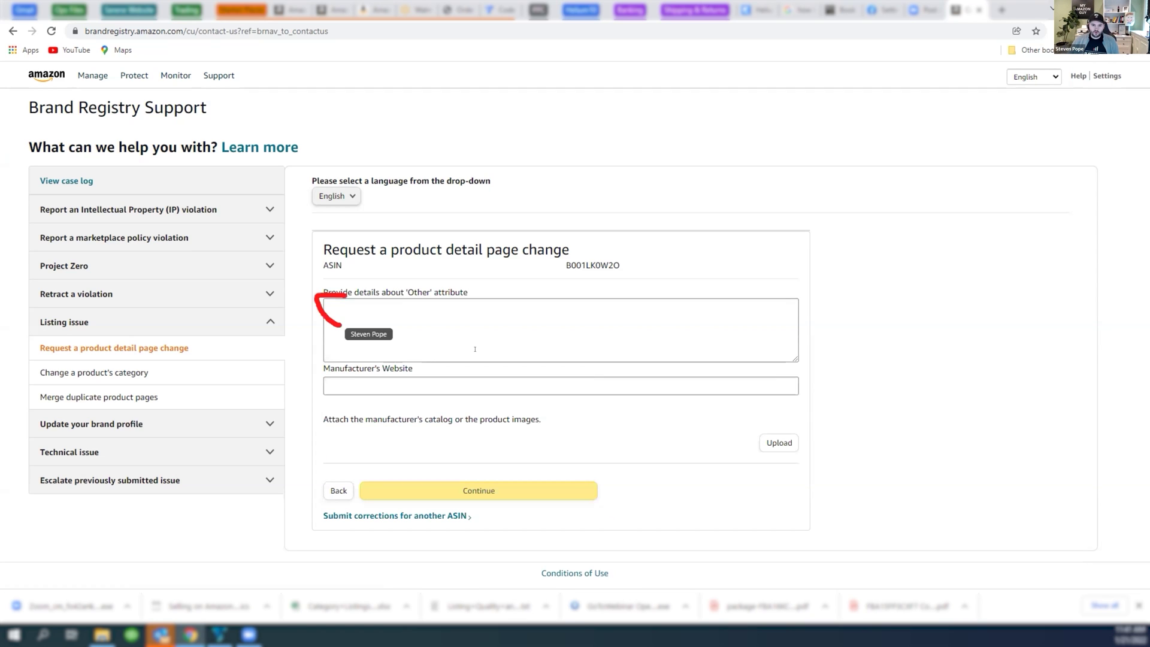
# - Write 'Please update the UPC to' in the Other attribute details box
pyautogui.click(475, 349)
pyautogui.write('Pleas')
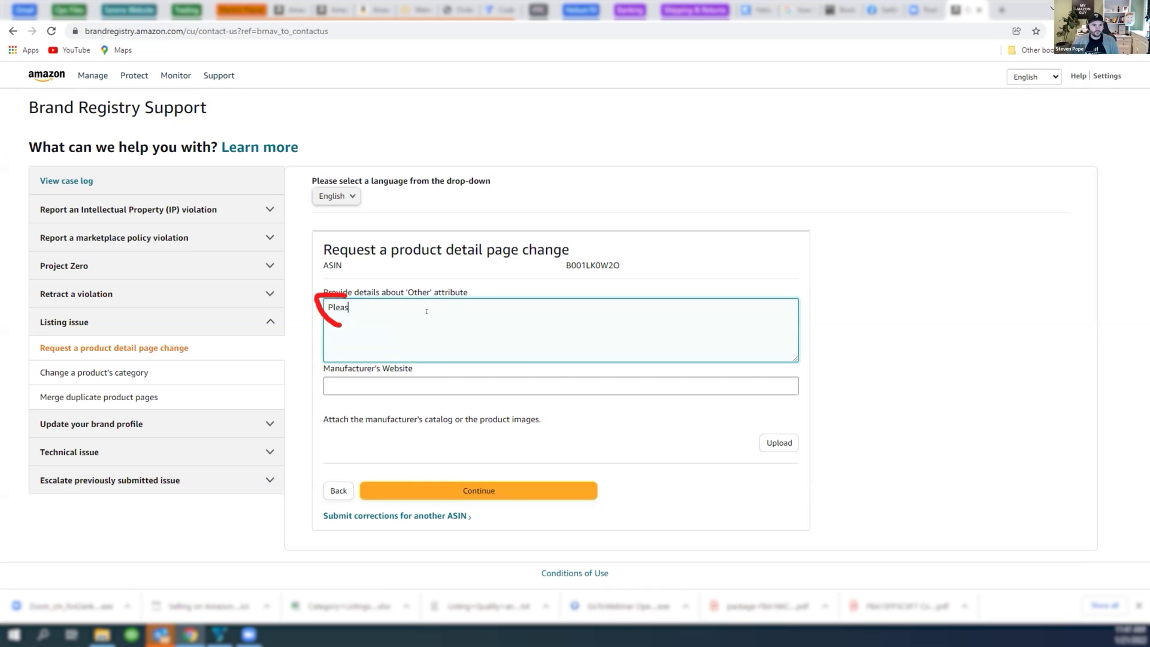
pyautogui.write('e update the ')
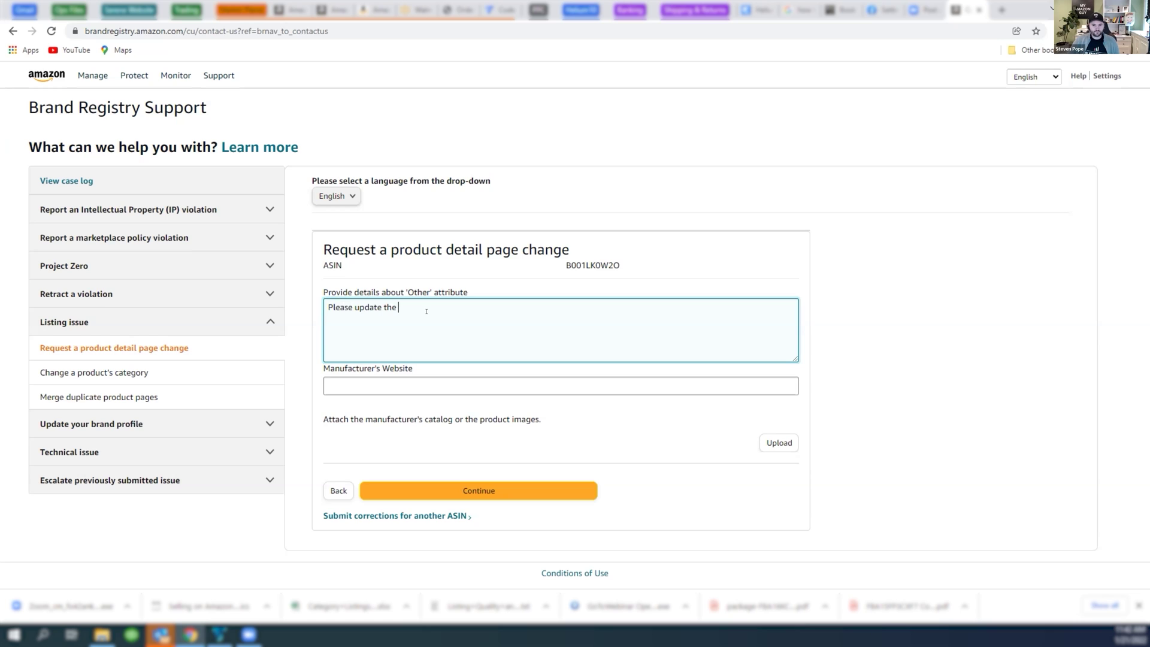
pyautogui.write('UPC to')
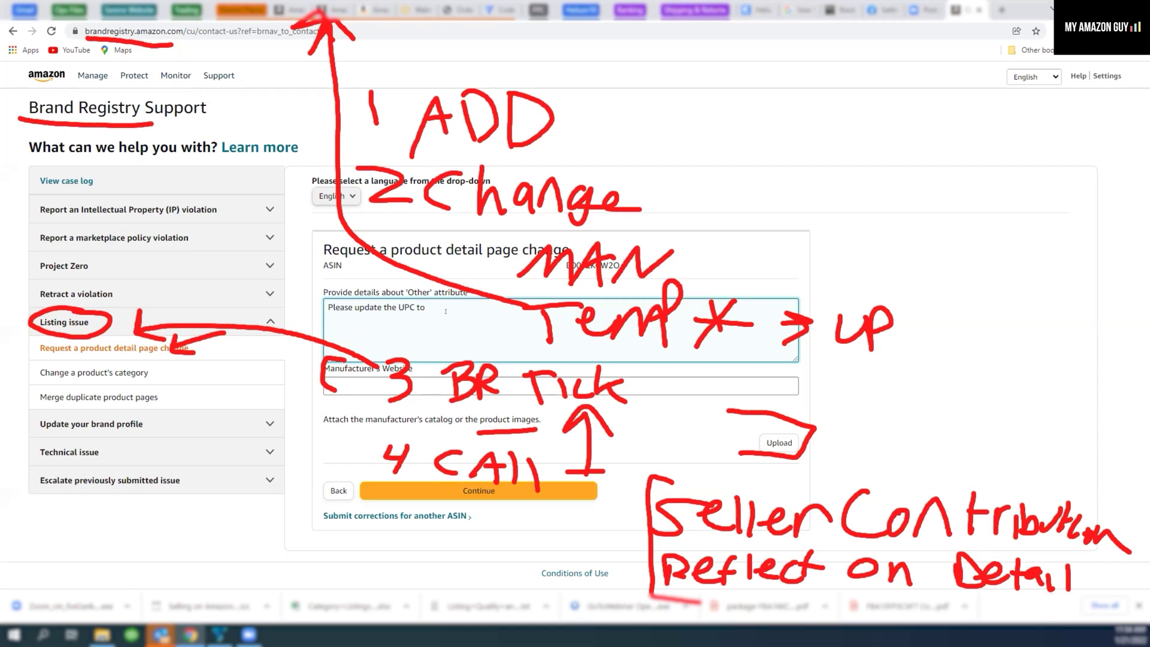
# - Open 'Report an Intellectual Property (IP) violation', then the Report a violation tool link
pyautogui.press('Escape')
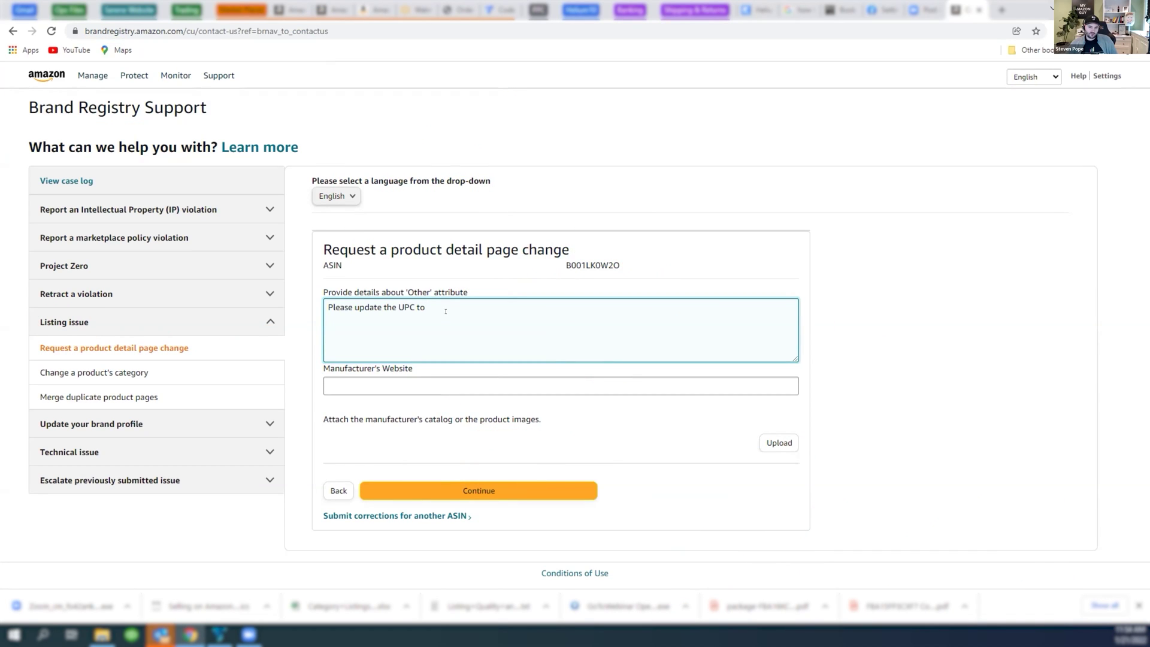
pyautogui.moveTo(81, 178); pyautogui.dragTo(56, 220)
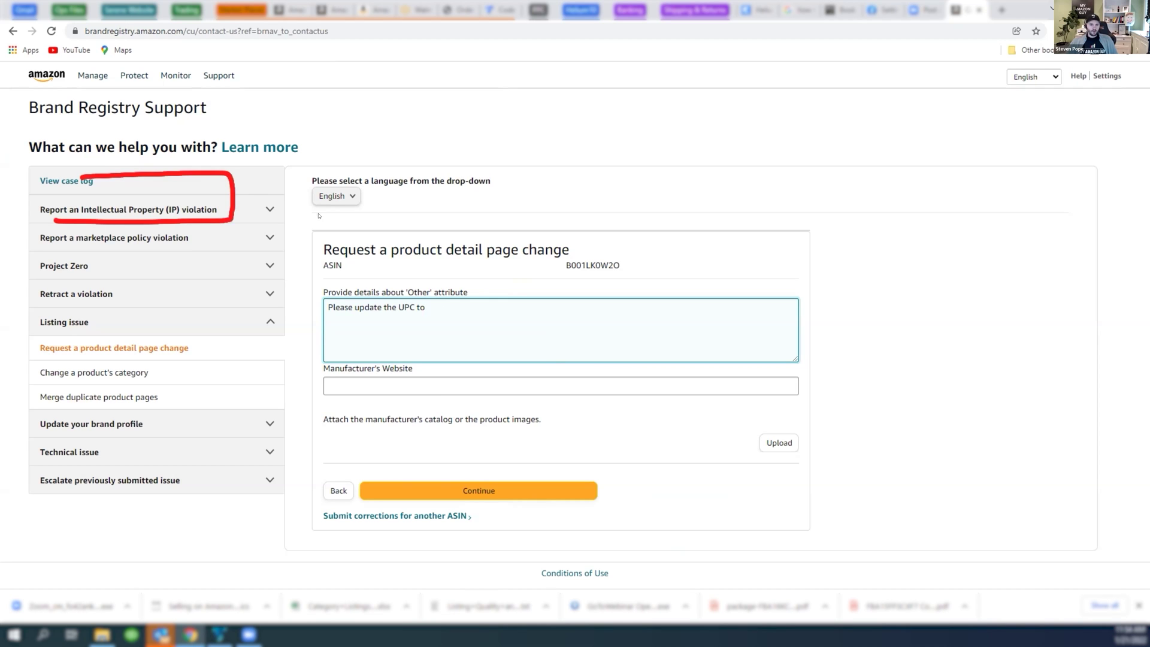
pyautogui.click(264, 208)
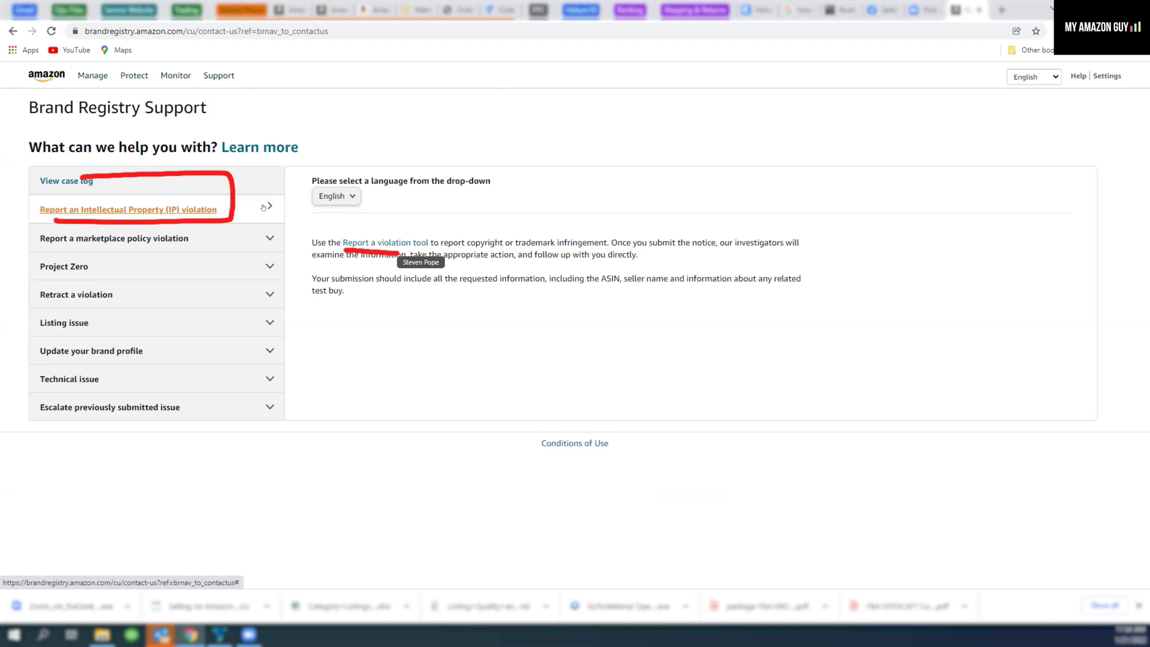
pyautogui.click(368, 244)
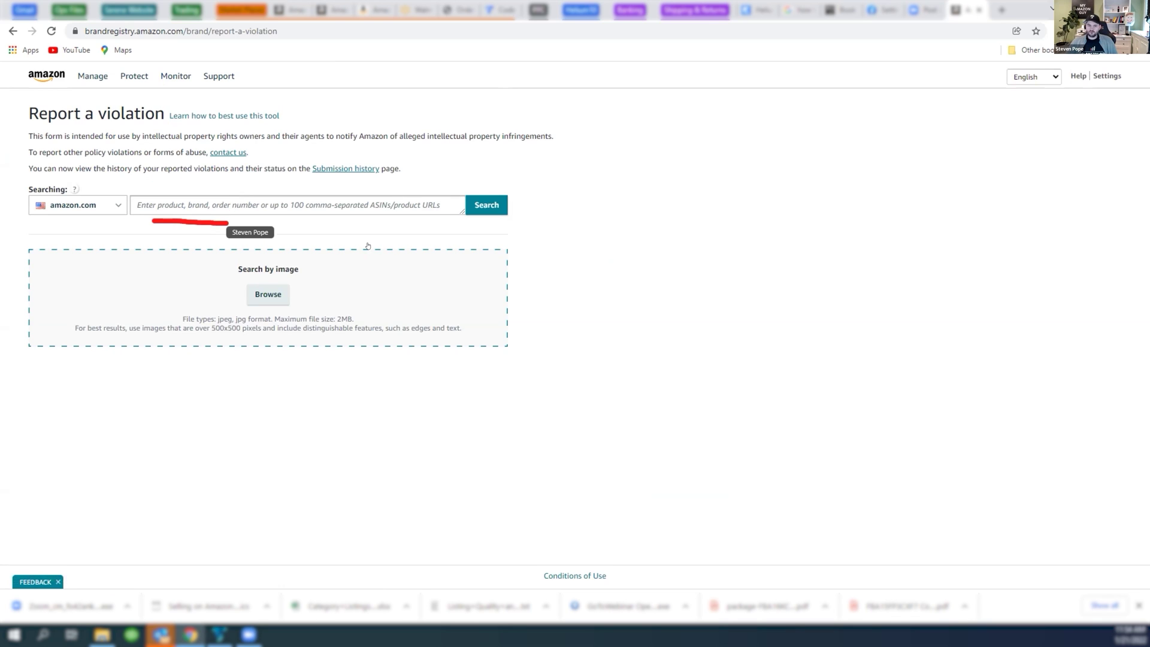
# - Search for ASIN B001LK0W2O and expand its 'Show offers (7)' list
pyautogui.click(230, 205)
pyautogui.hotkey('ctrl', 'v')
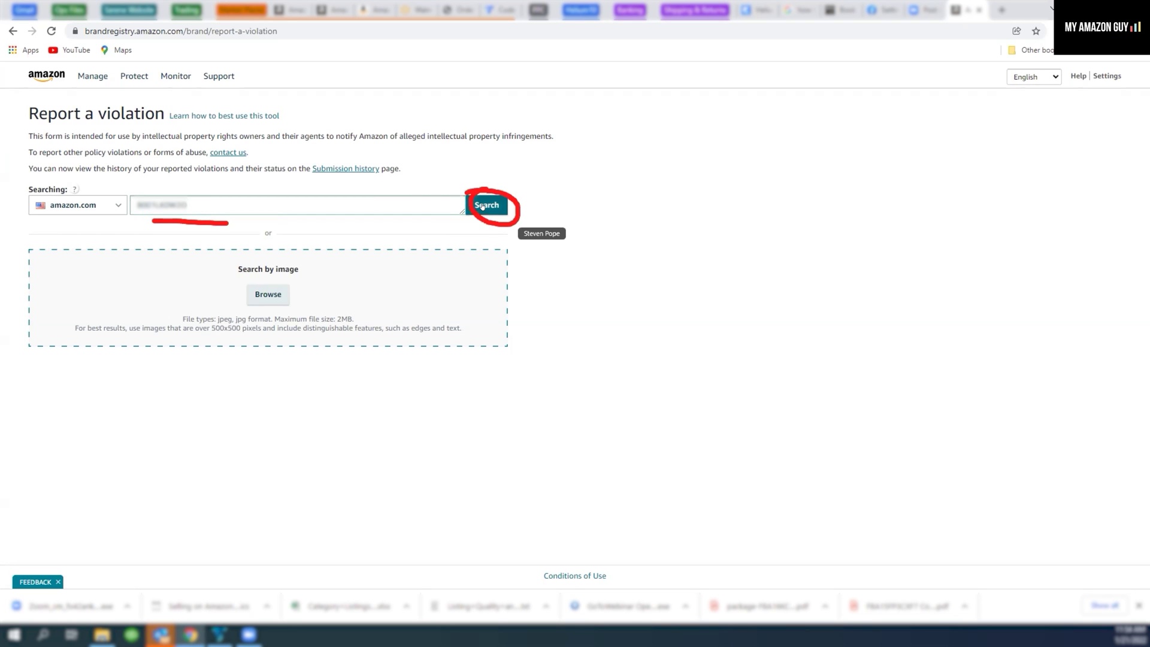
pyautogui.click(482, 206)
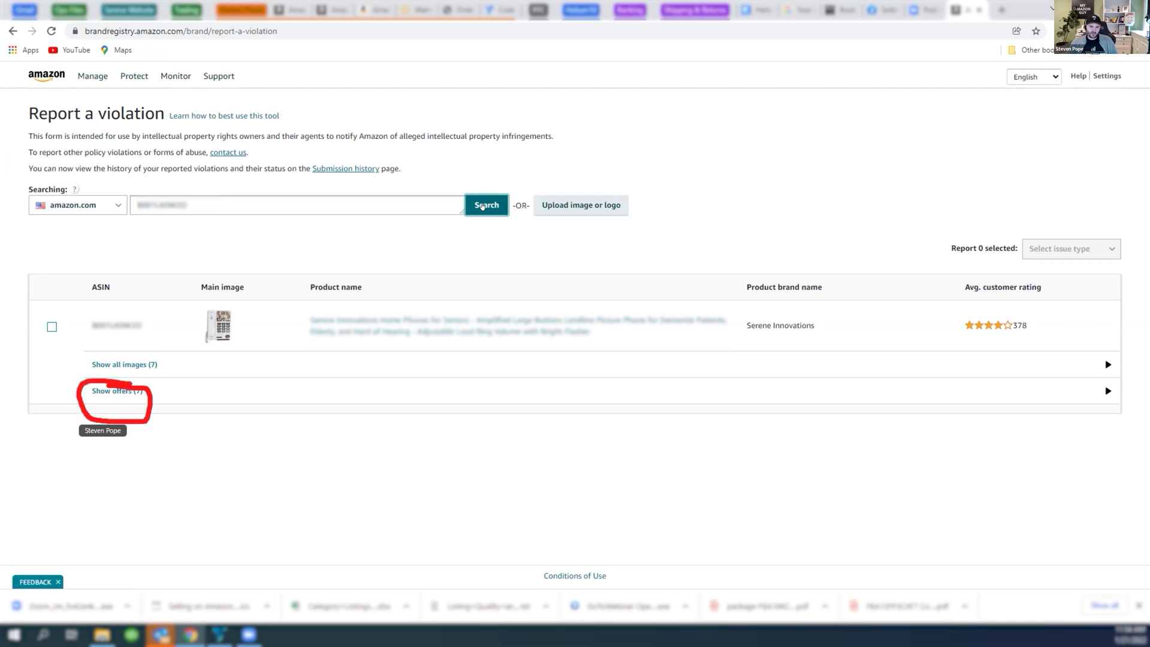
pyautogui.click(117, 391)
pyautogui.scroll(-3, 319, 474)
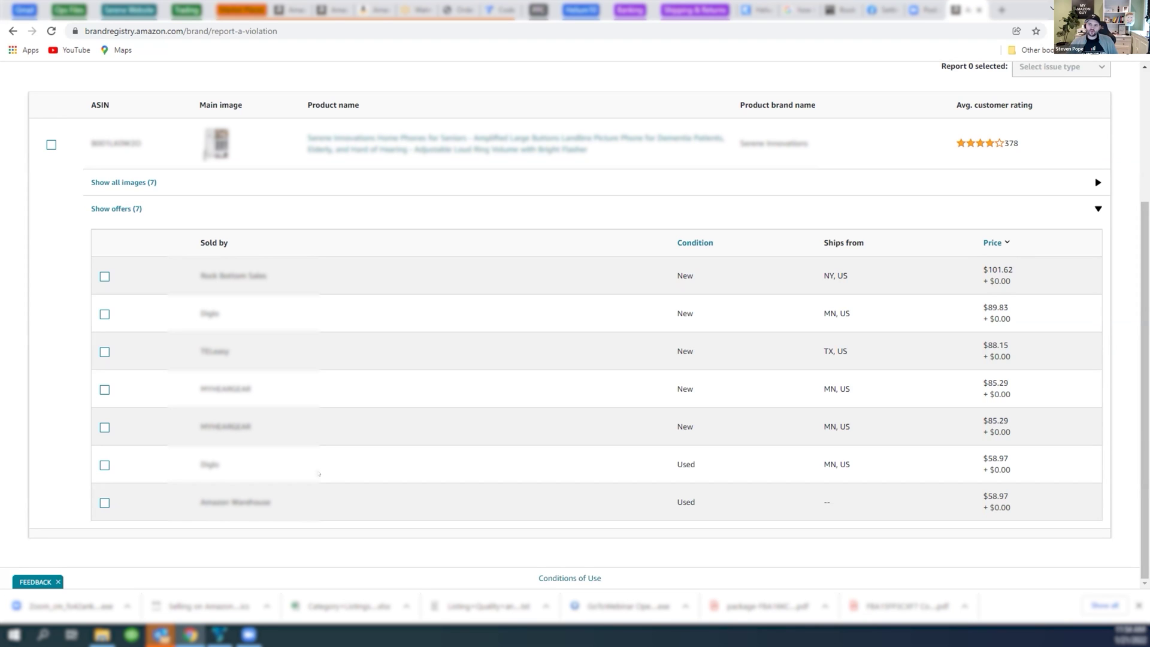
pyautogui.scroll(1, 319, 474)
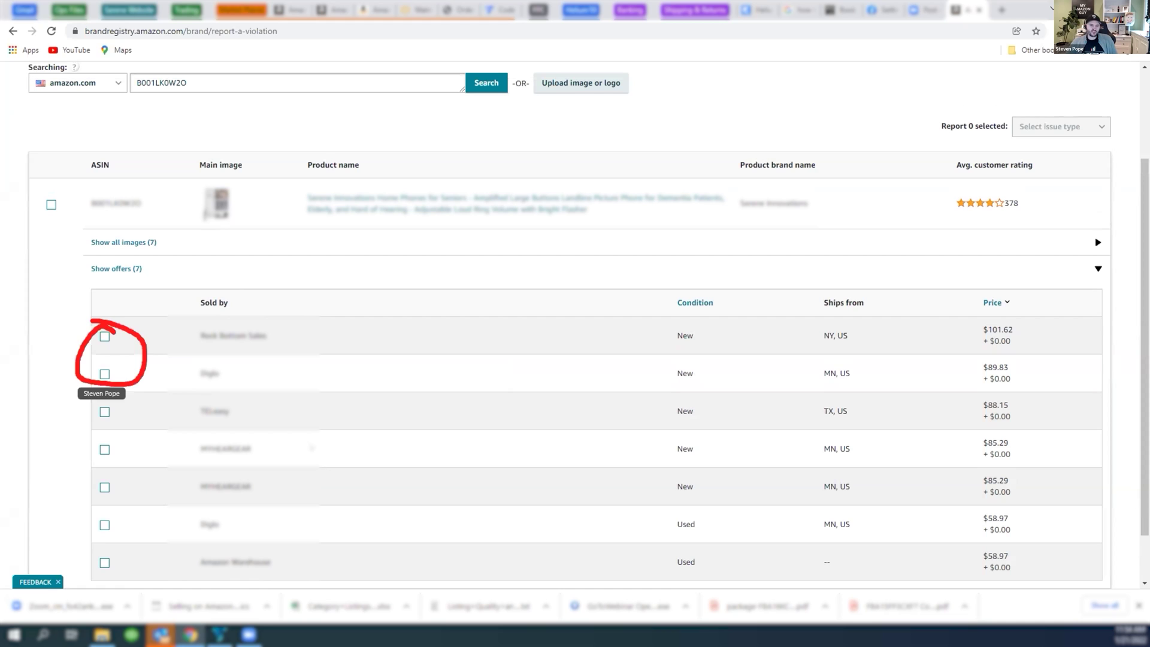
# - Tick the first and third (NY and TX) offers and set the issue type to Trademark infringement
pyautogui.click(104, 336)
pyautogui.click(104, 412)
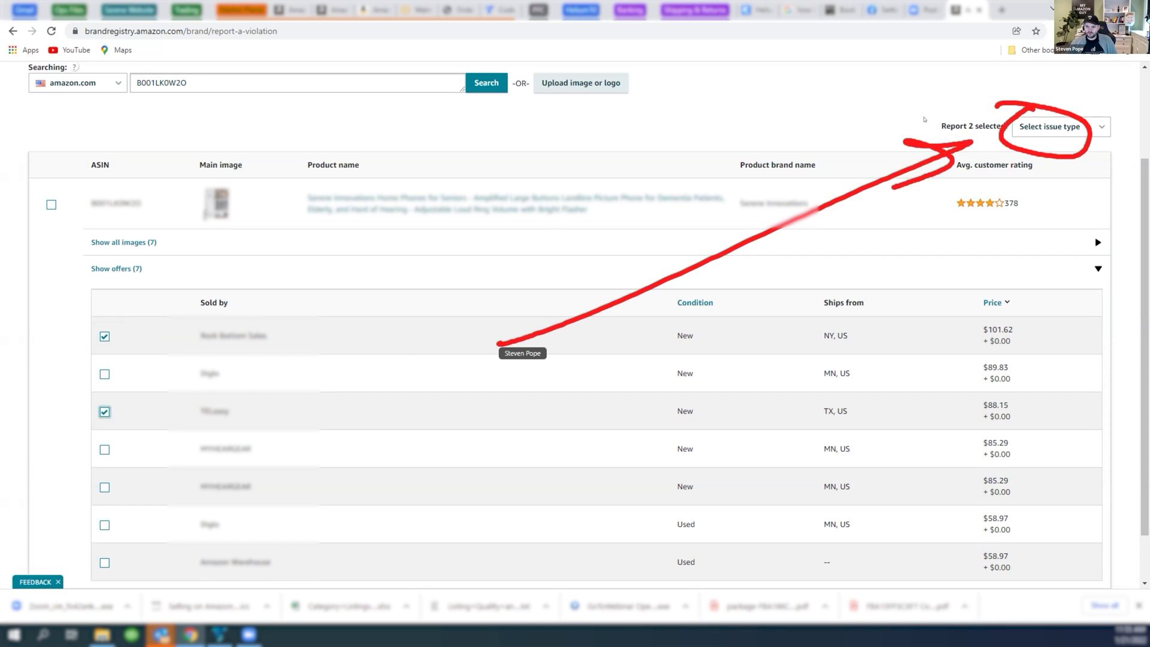
pyautogui.click(1051, 128)
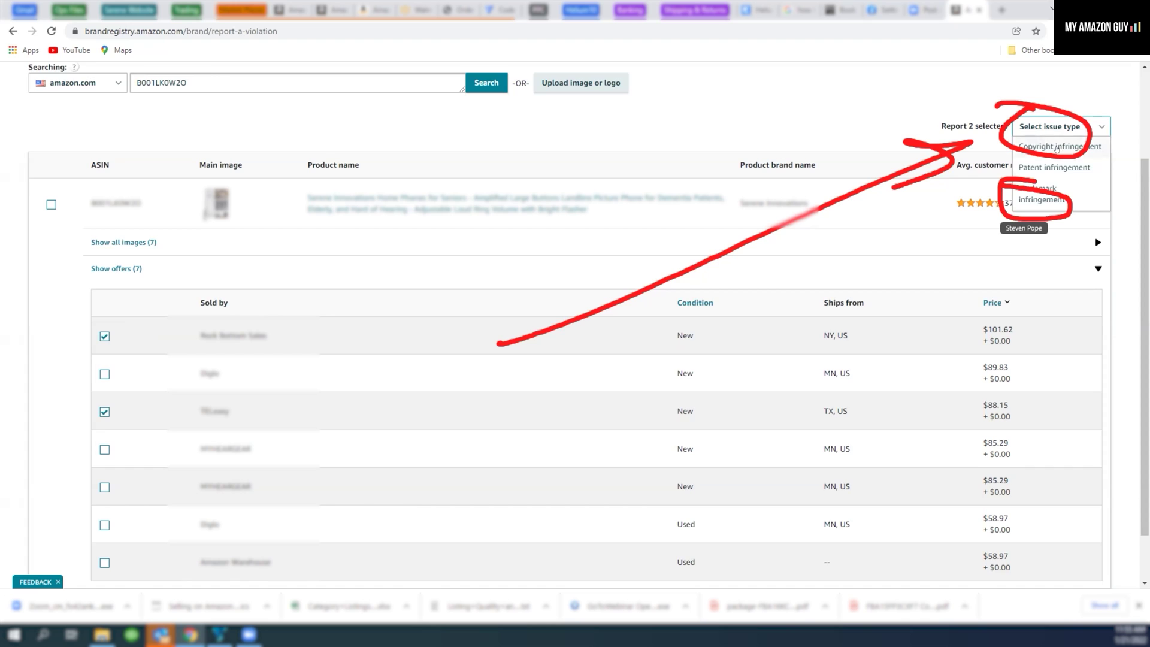
pyautogui.click(1041, 191)
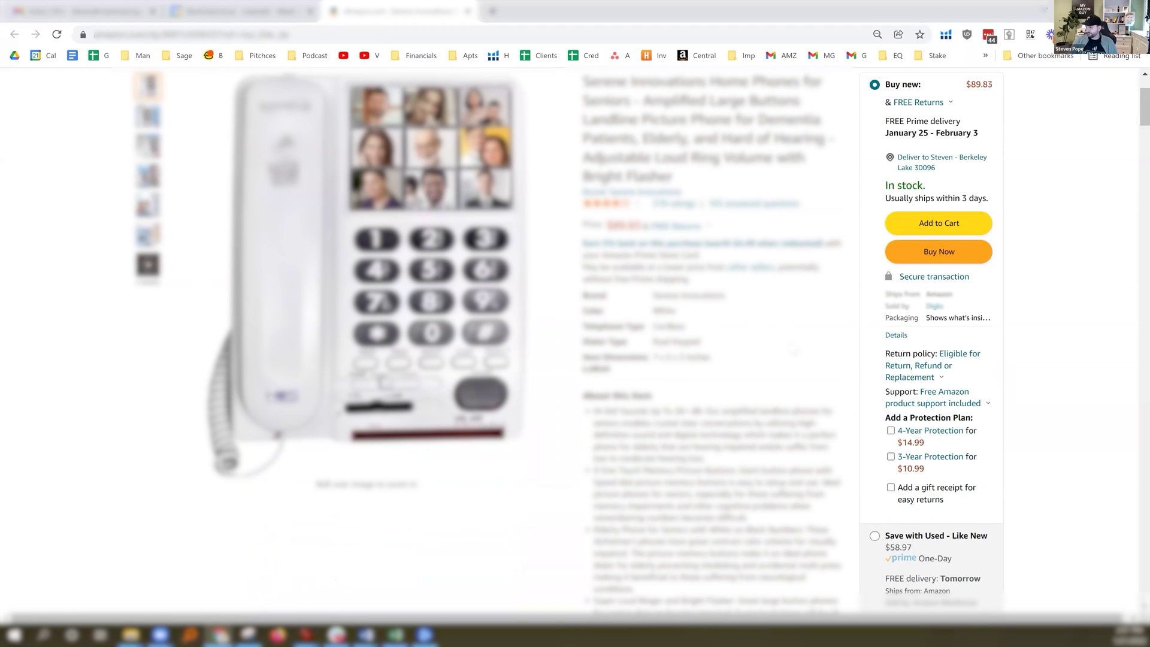
# - From 'New & Used (7)', open the profile of the seller offering it new at $85.29
pyautogui.scroll(-6, 891, 355)
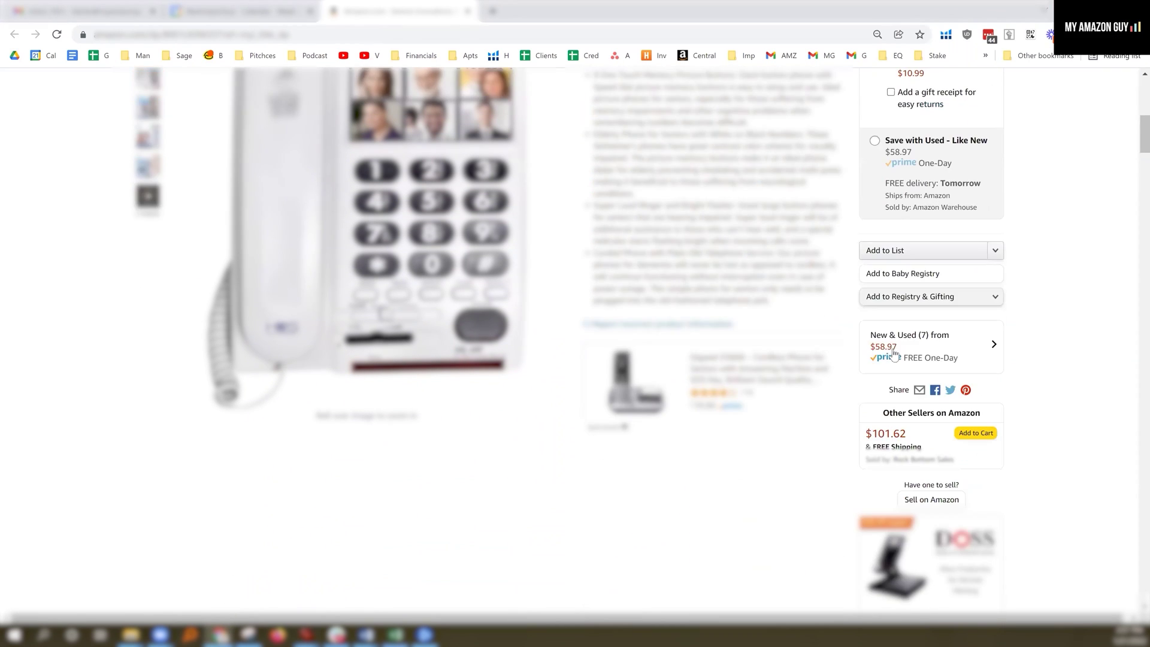
pyautogui.click(893, 348)
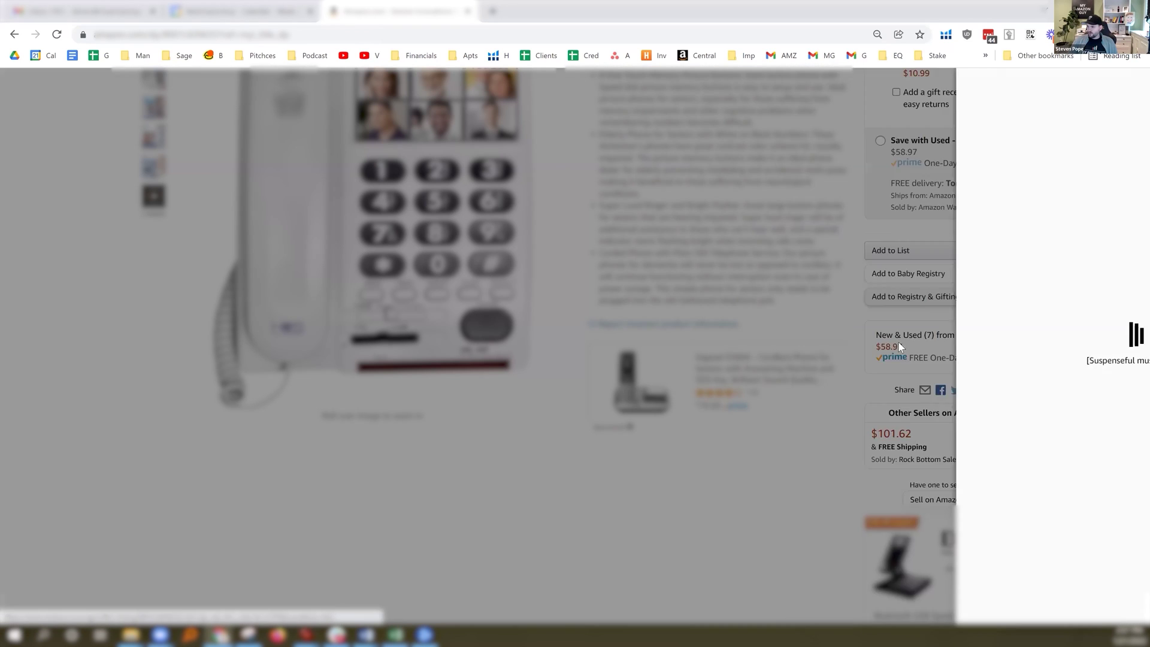
pyautogui.scroll(-3, 918, 324)
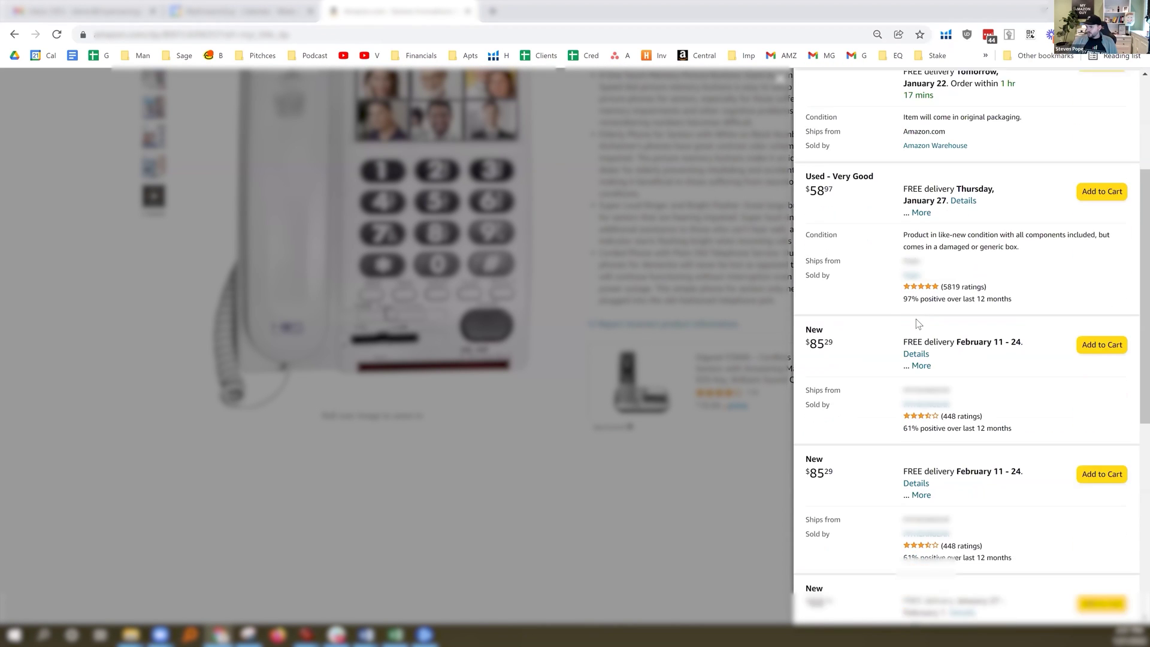
pyautogui.scroll(-3, 918, 325)
pyautogui.scroll(2, 886, 282)
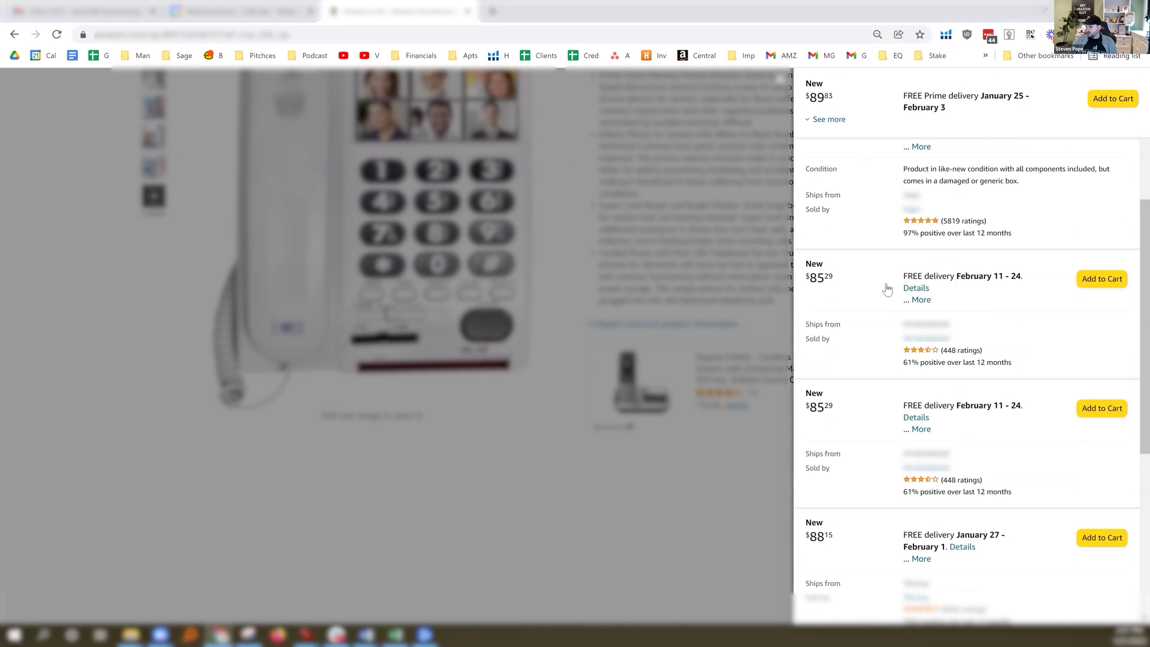
pyautogui.click(933, 339)
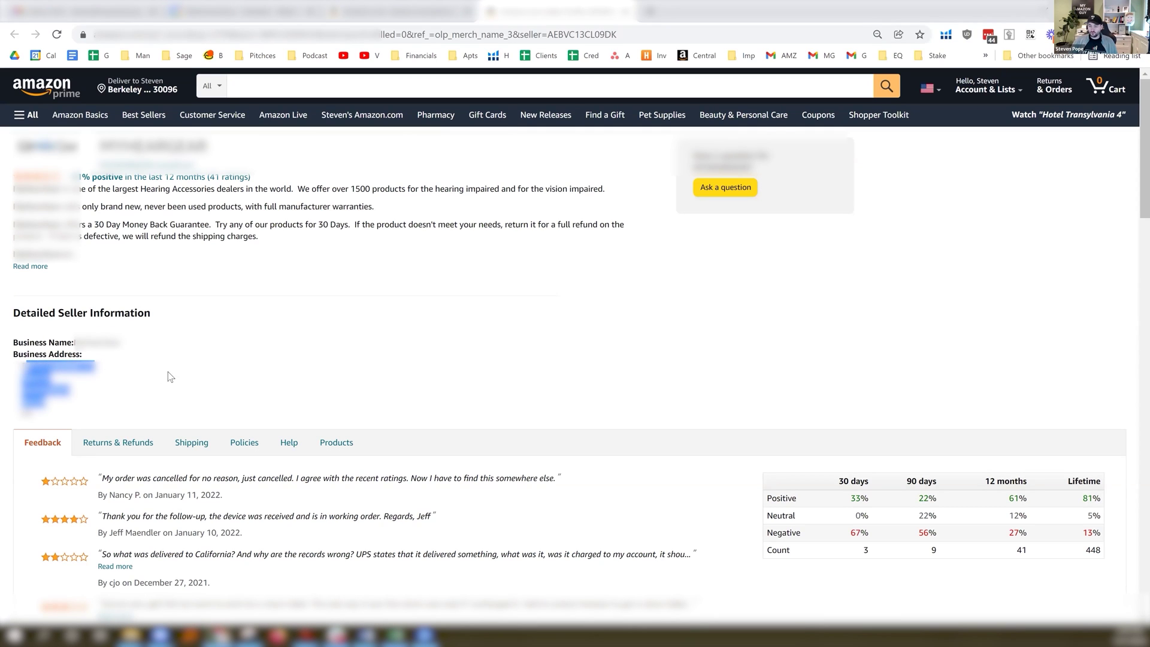
# - Scroll down the seller's profile page toward the 'Ask a question' option
pyautogui.scroll(-1, 225, 418)
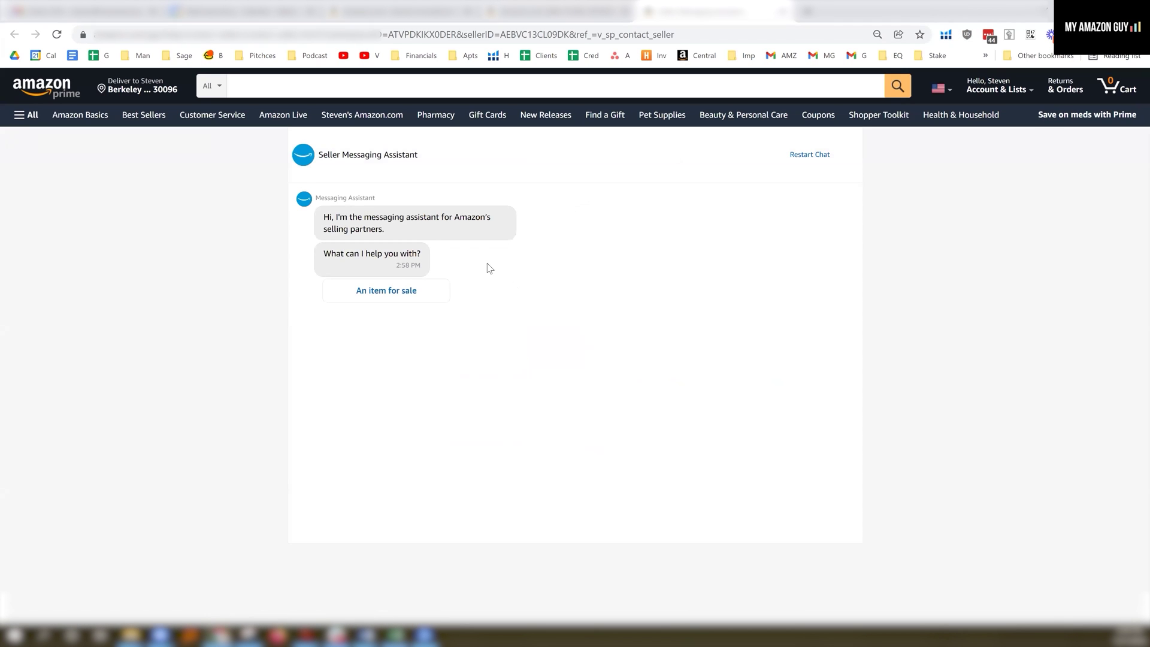
# - Pick 'An item for sale', then 'Other', and place the cursor in the seller message box
pyautogui.click(400, 293)
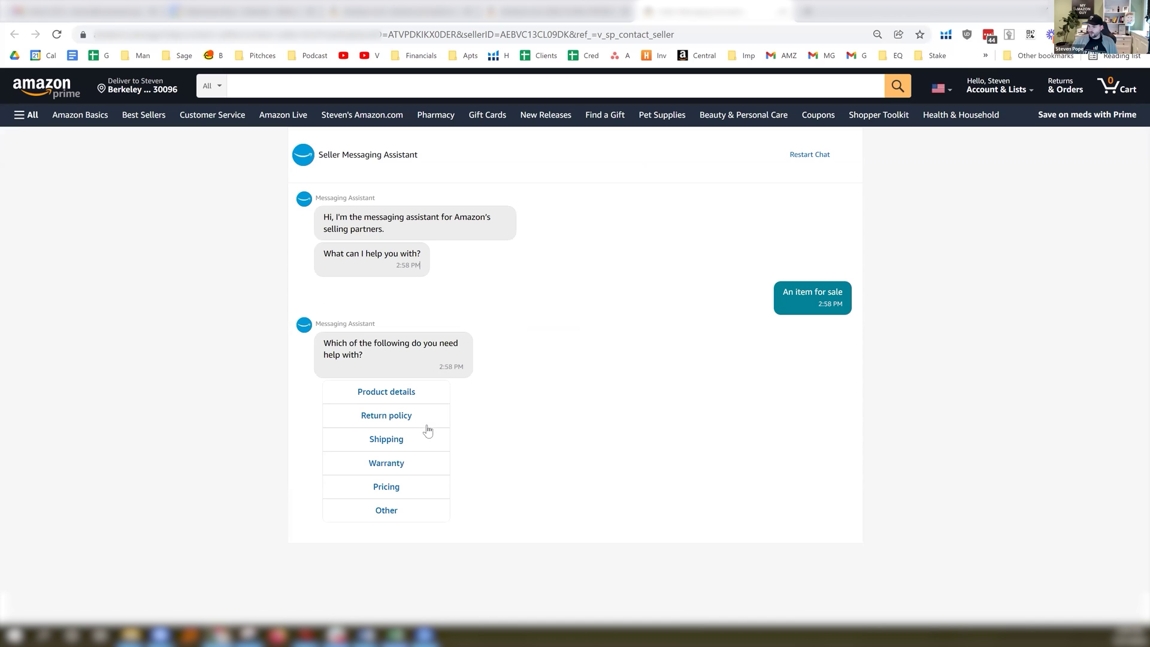
pyautogui.click(398, 511)
pyautogui.click(428, 552)
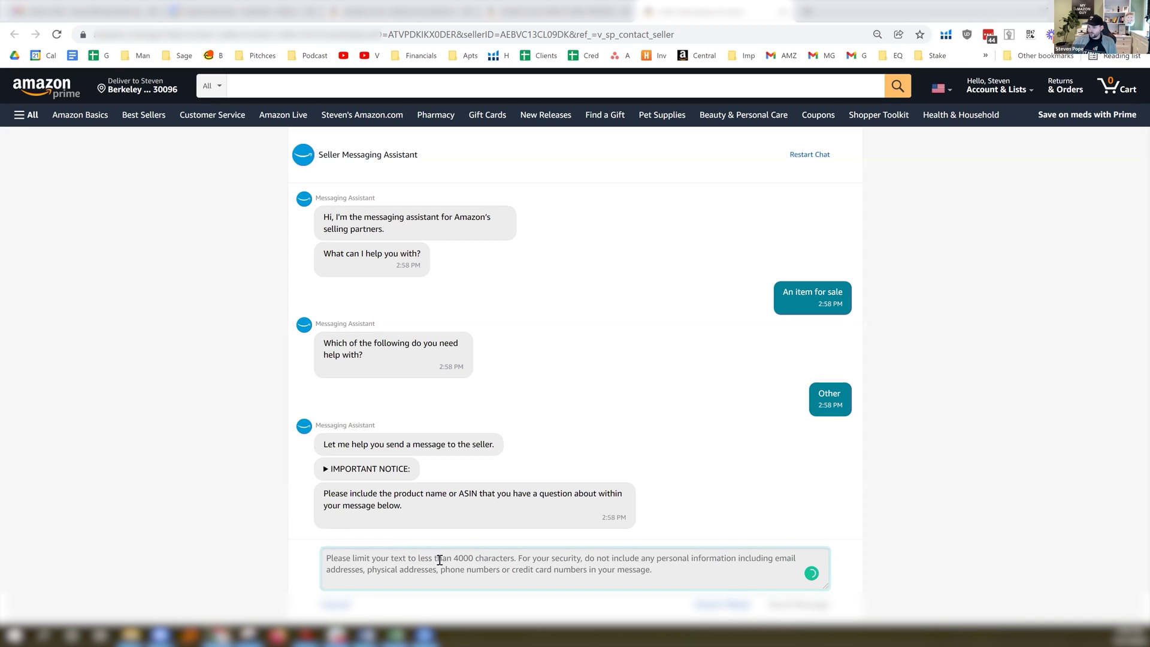